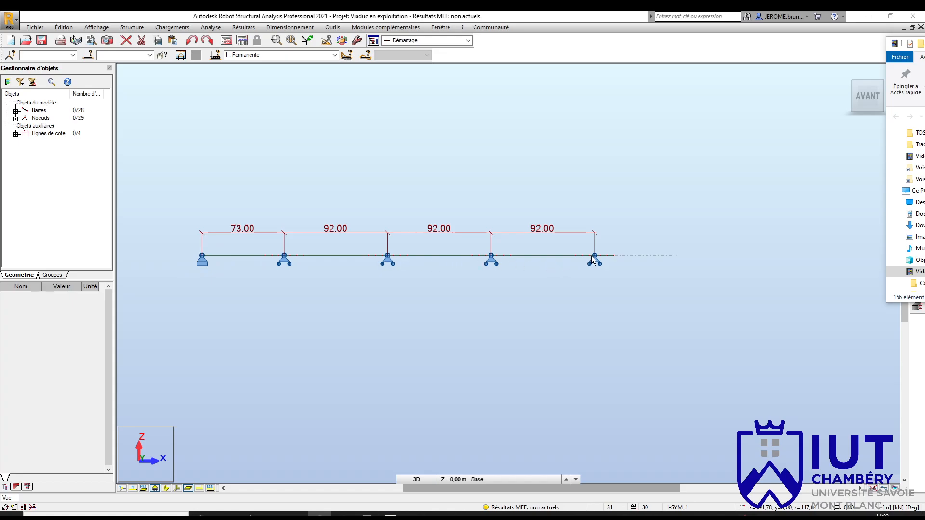
scroll(690, 255, up, 5)
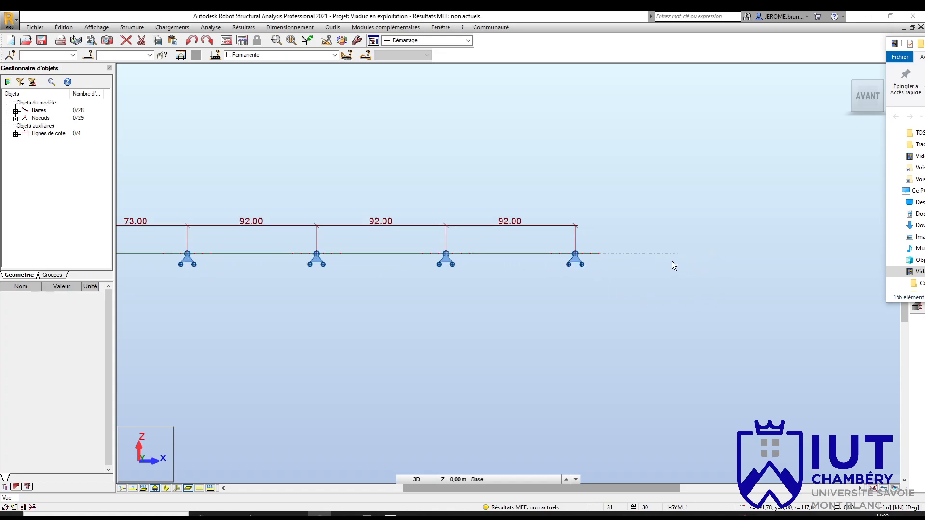
scroll(664, 237, up, 5)
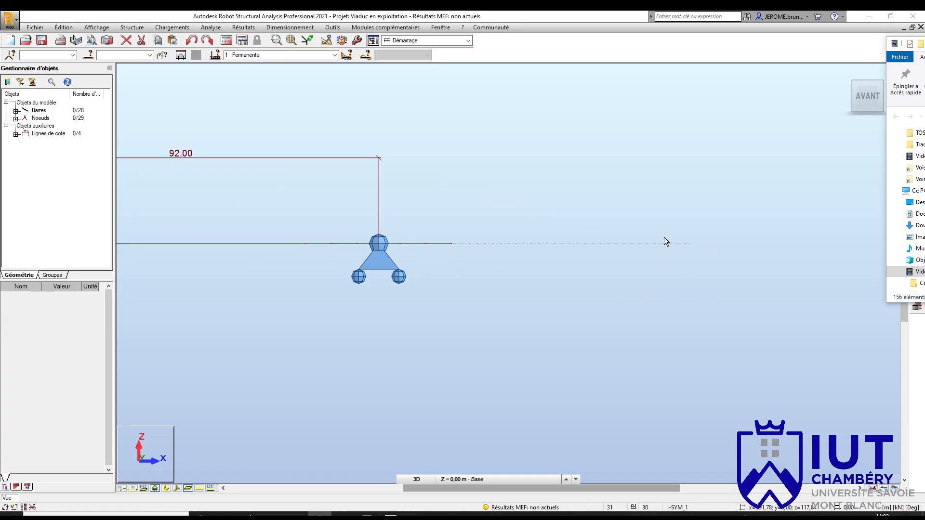
scroll(695, 254, down, 8)
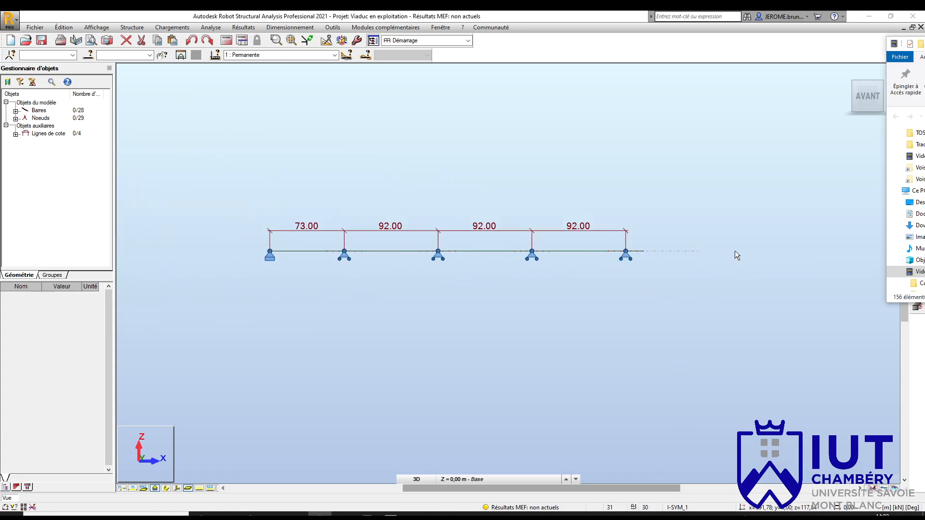
scroll(733, 253, up, 2)
Add node number 6 beyond the last support of the viaduct at X = 422,00 m, Z = 0,00 m.
click(468, 40)
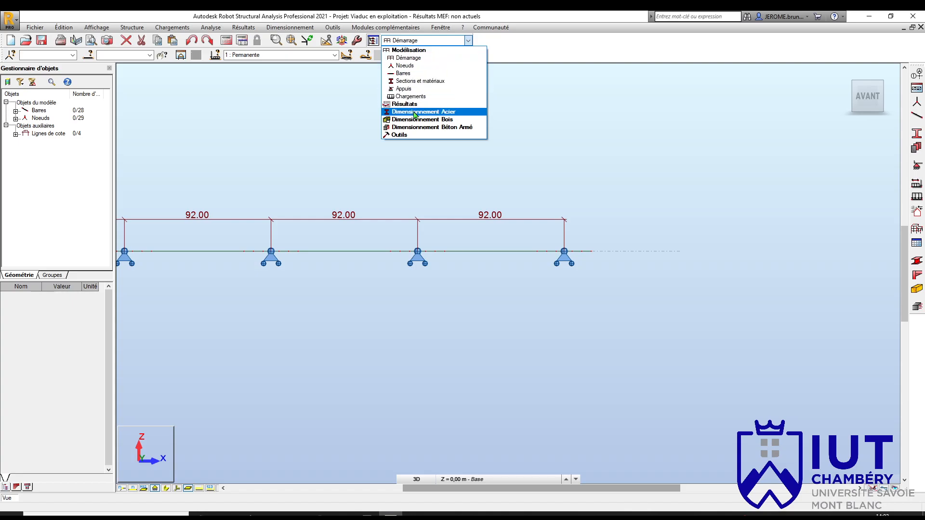
click(408, 66)
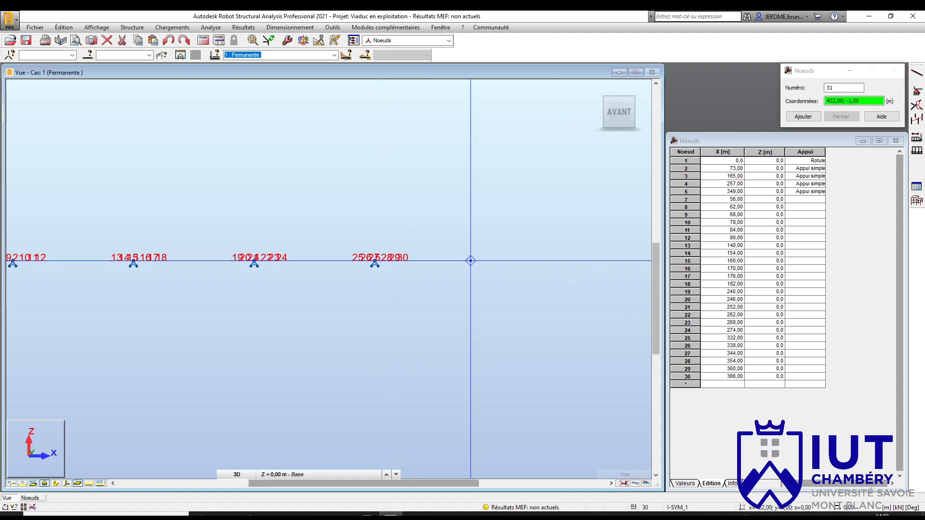
click(725, 384)
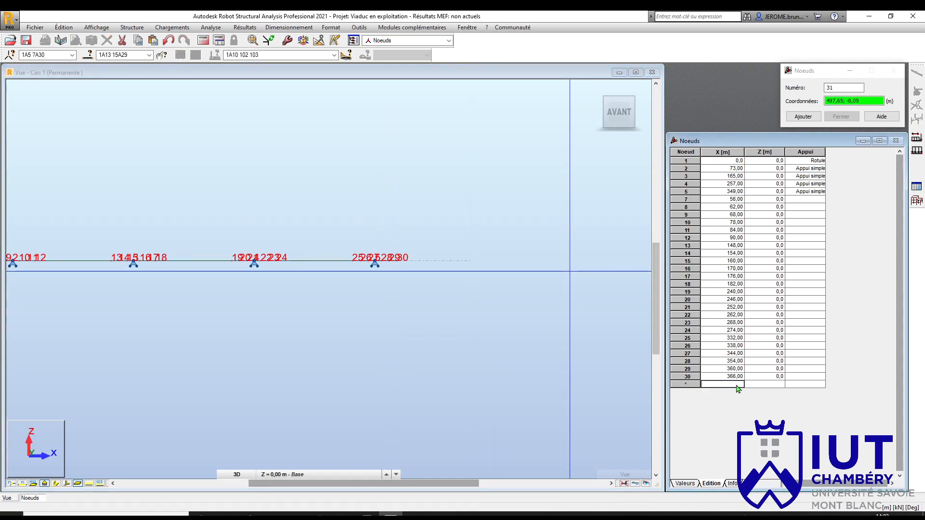
click(690, 385)
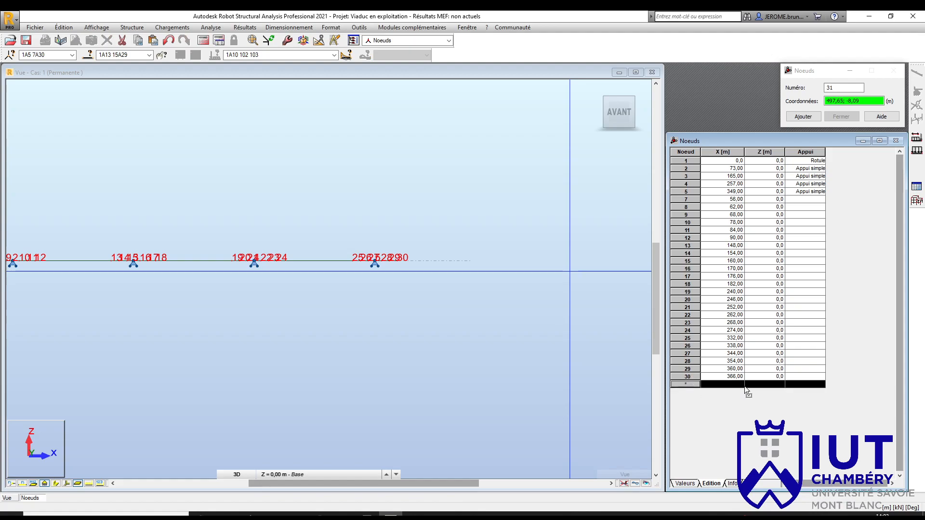
drag(840, 88, 798, 85)
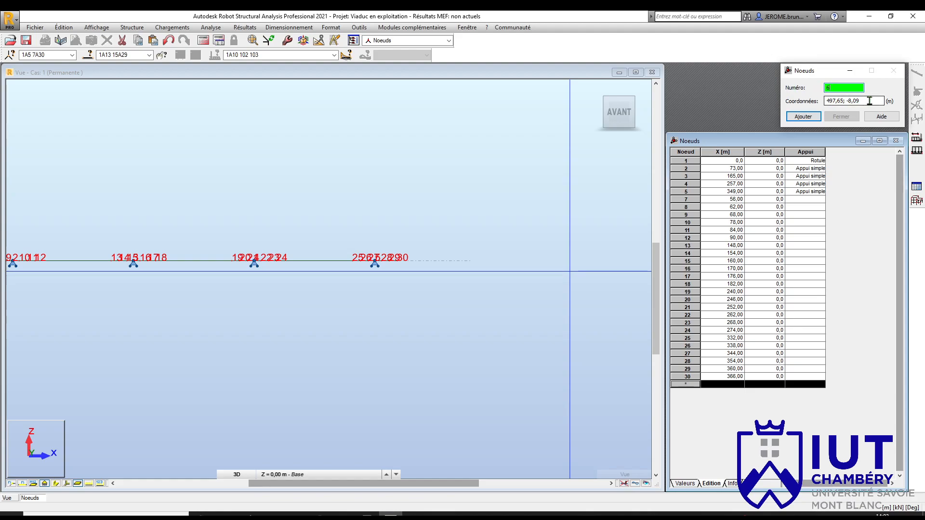
drag(872, 101, 807, 102)
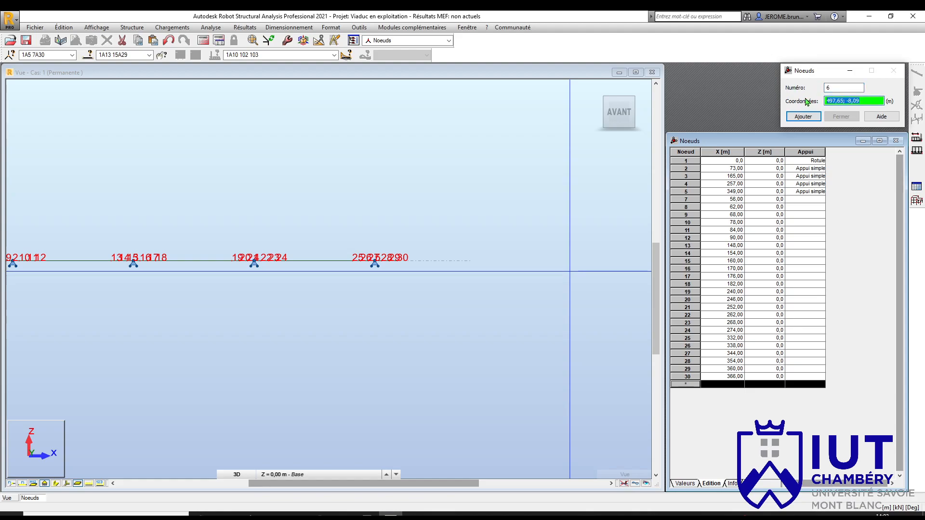
text(4,78)
click(800, 117)
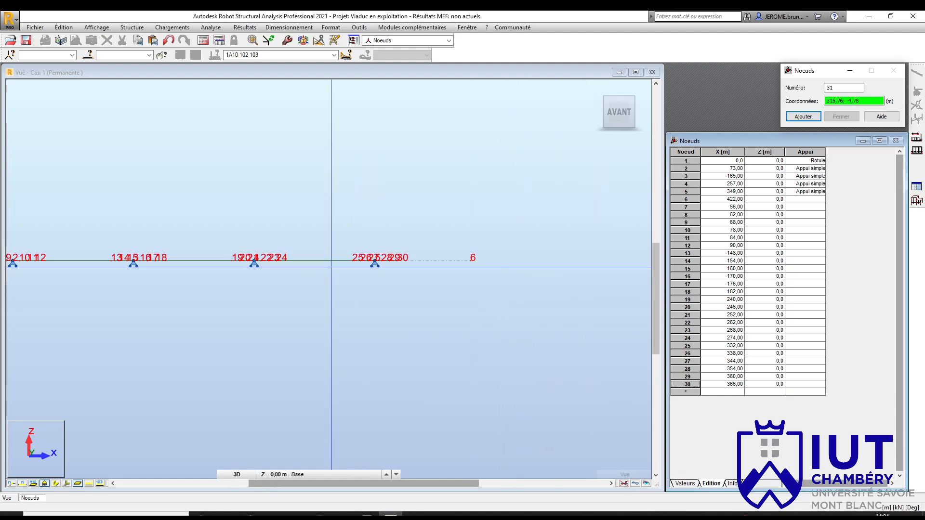
Create a bar with the HEA 100 section from node 30 to node 6.
scroll(503, 214, down, 1)
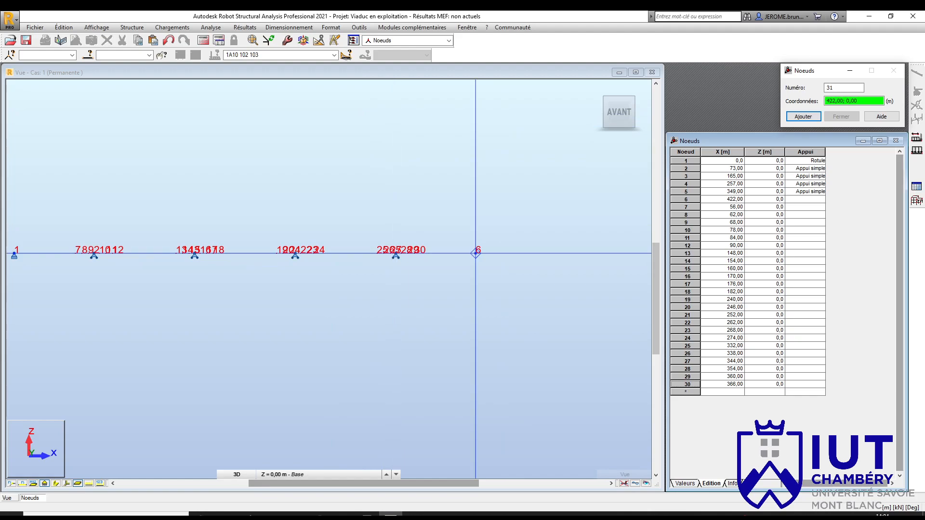
click(449, 41)
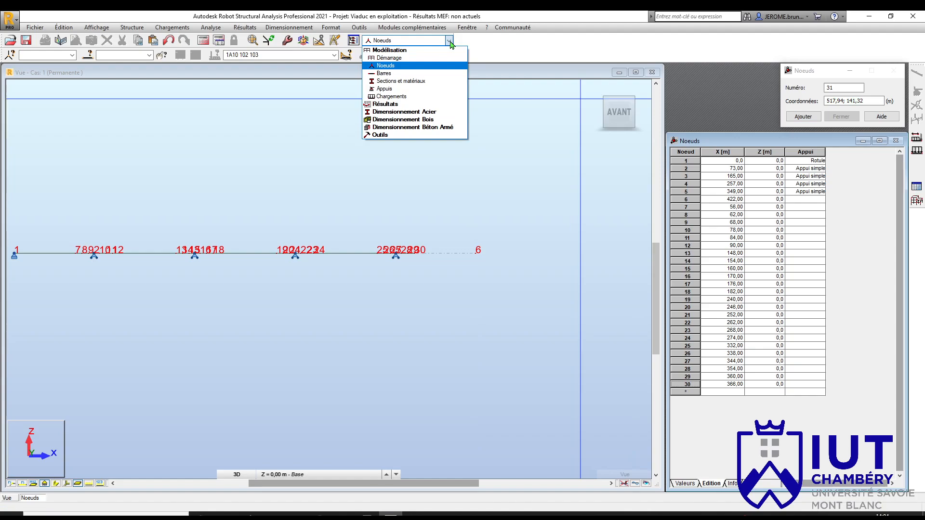
click(388, 74)
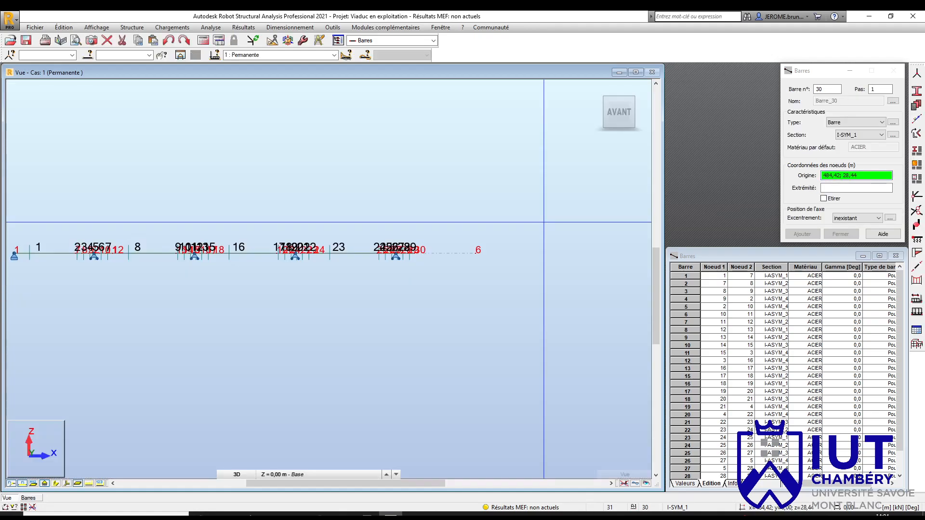
scroll(353, 250, up, 5)
scroll(407, 270, up, 3)
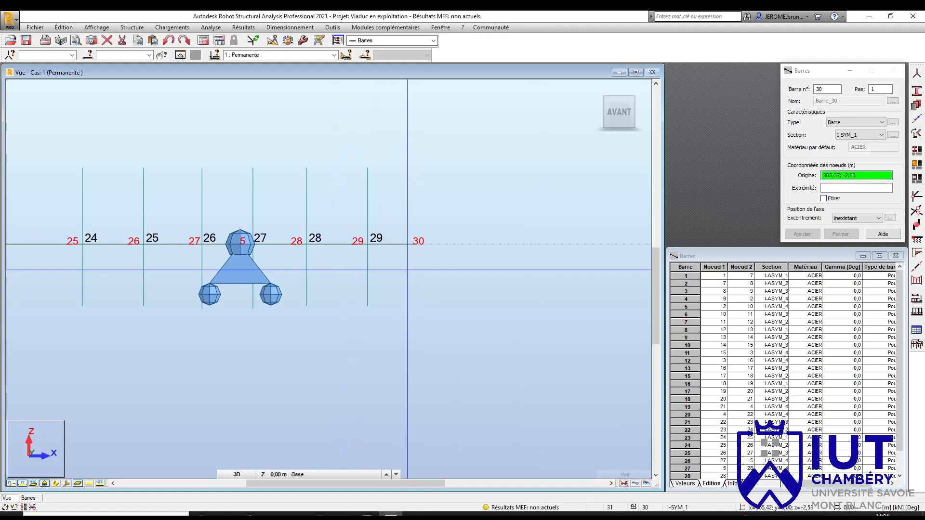
scroll(368, 261, down, 3)
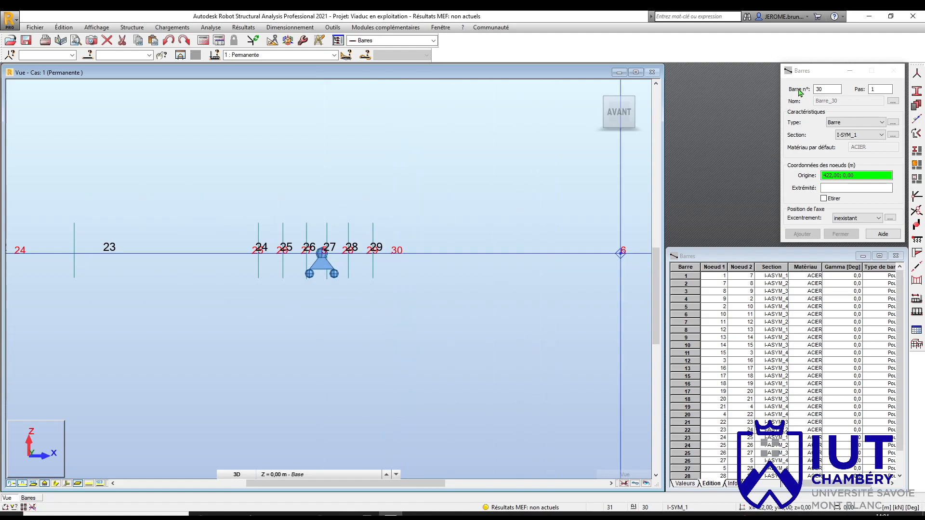
click(881, 135)
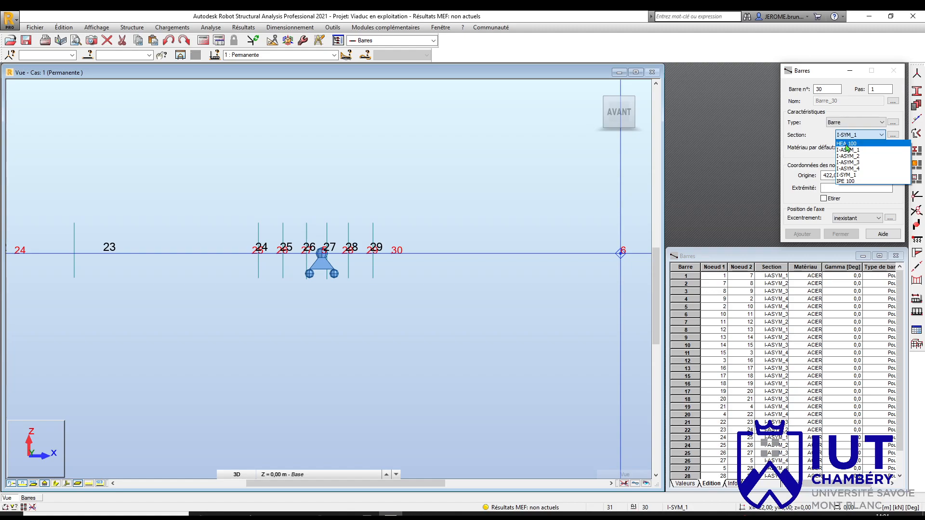
click(847, 143)
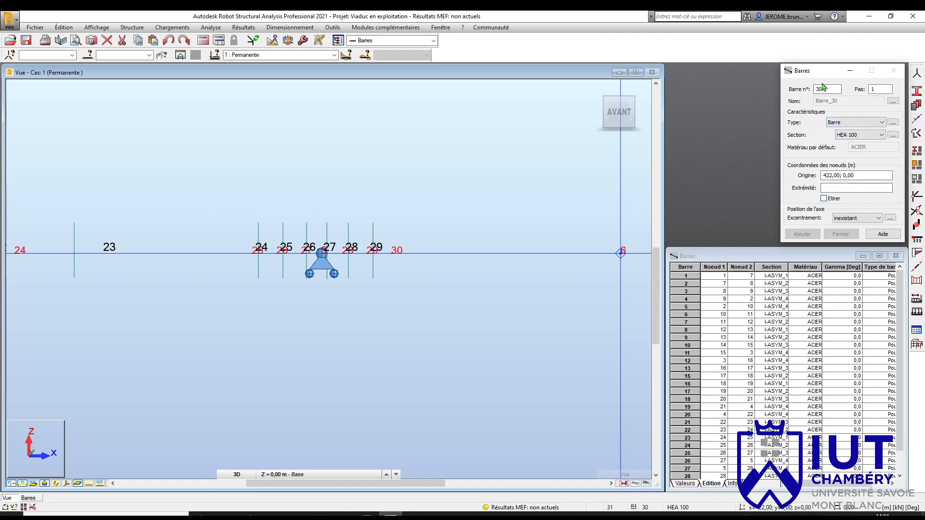
click(856, 175)
scroll(396, 259, up, 2)
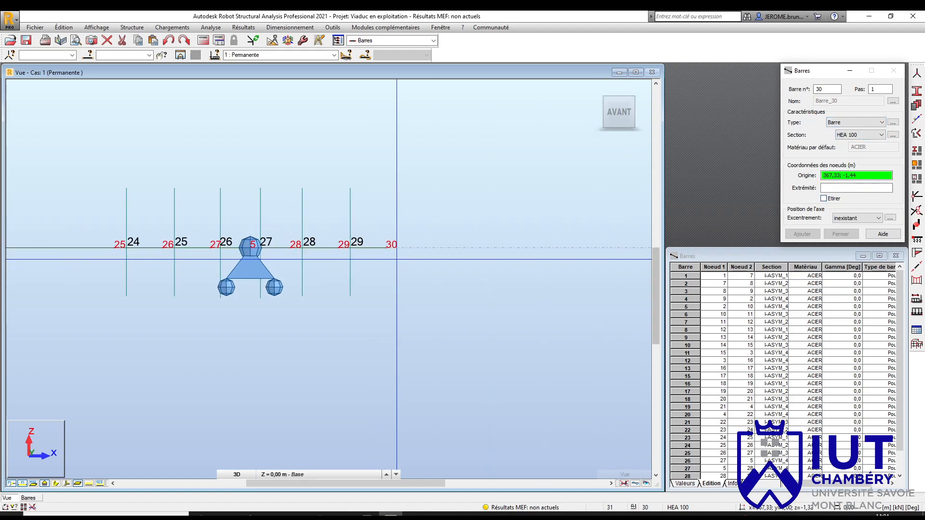
click(395, 248)
scroll(386, 248, down, 2)
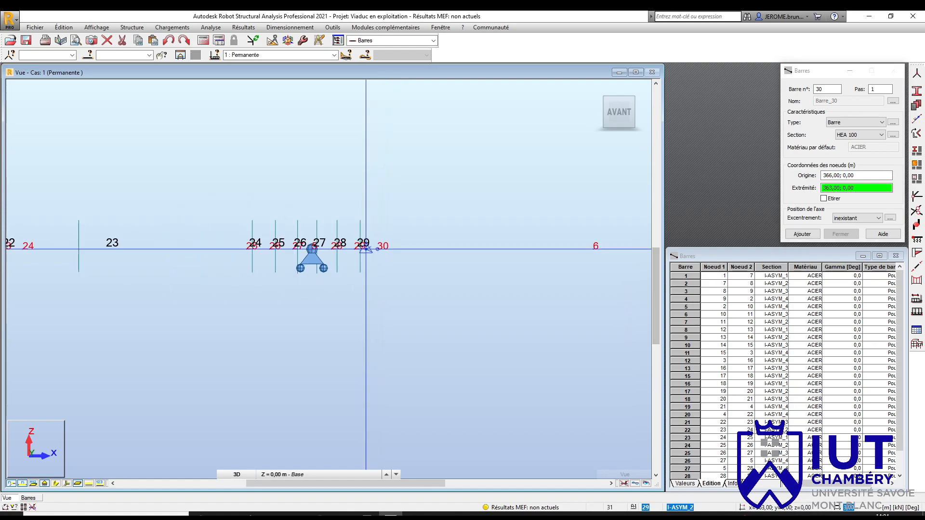
click(592, 249)
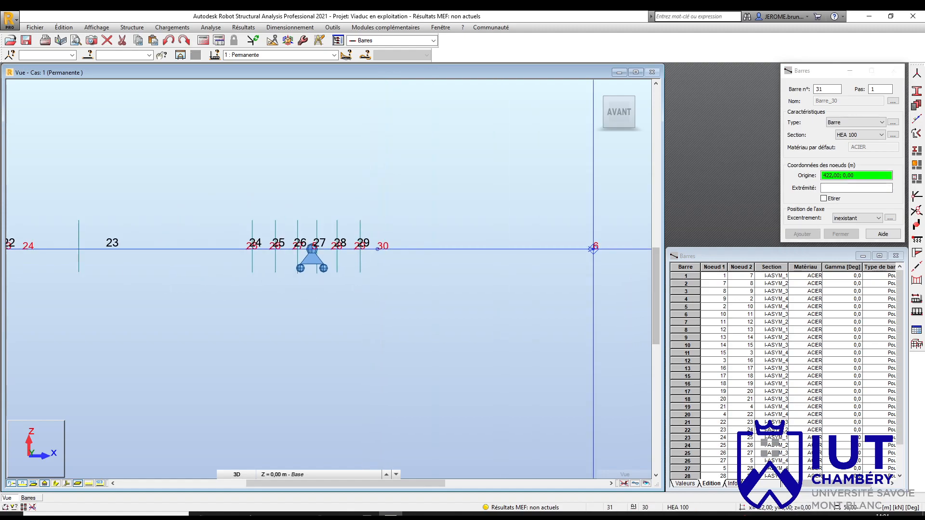
Examine the section and bar type of the new end-span bar in the bars table.
scroll(412, 164, down, 2)
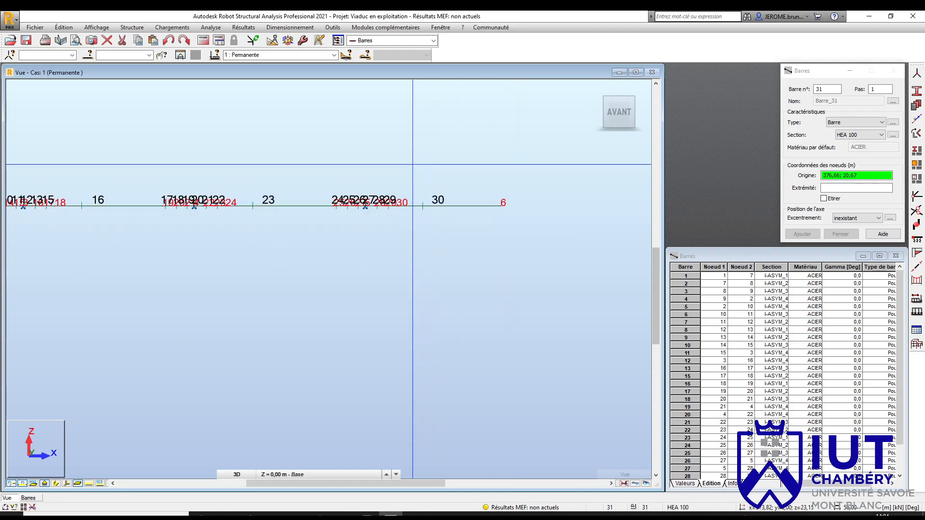
scroll(413, 164, down, 1)
scroll(778, 311, down, 2)
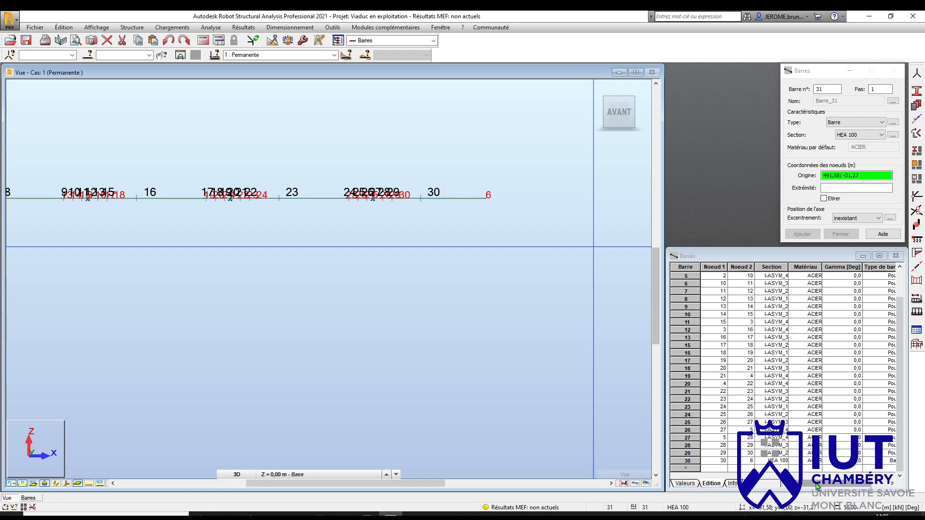
drag(818, 487, 858, 487)
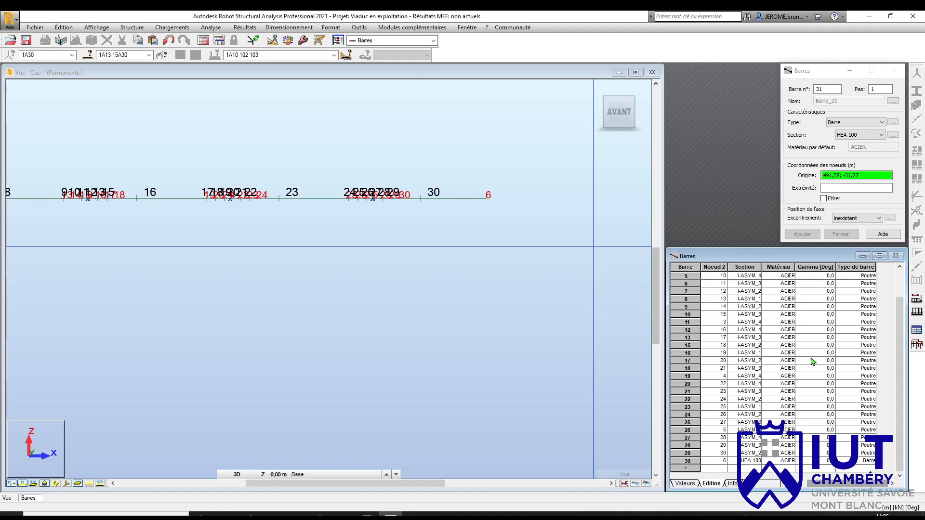
Assign a simple support (Appui simple) to node 6 at the end of the viaduct.
click(434, 41)
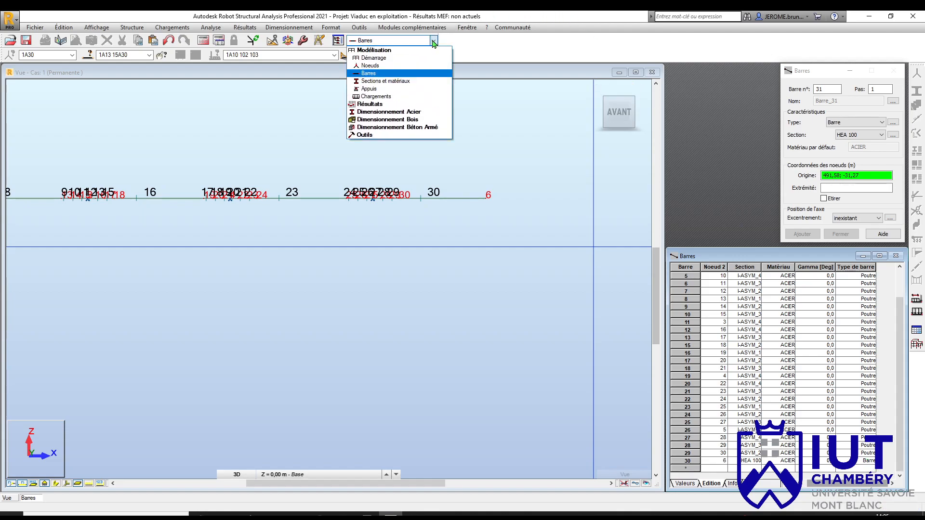
click(376, 92)
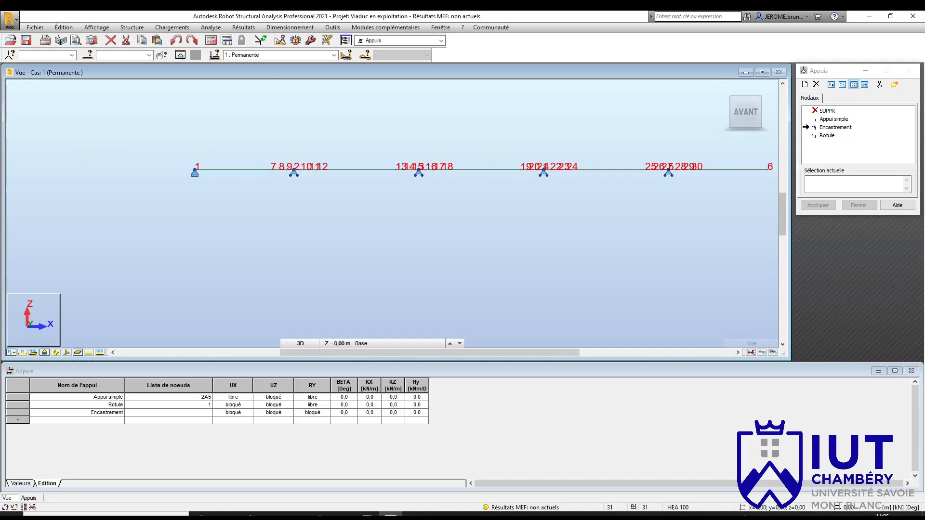
scroll(122, 184, down, 1)
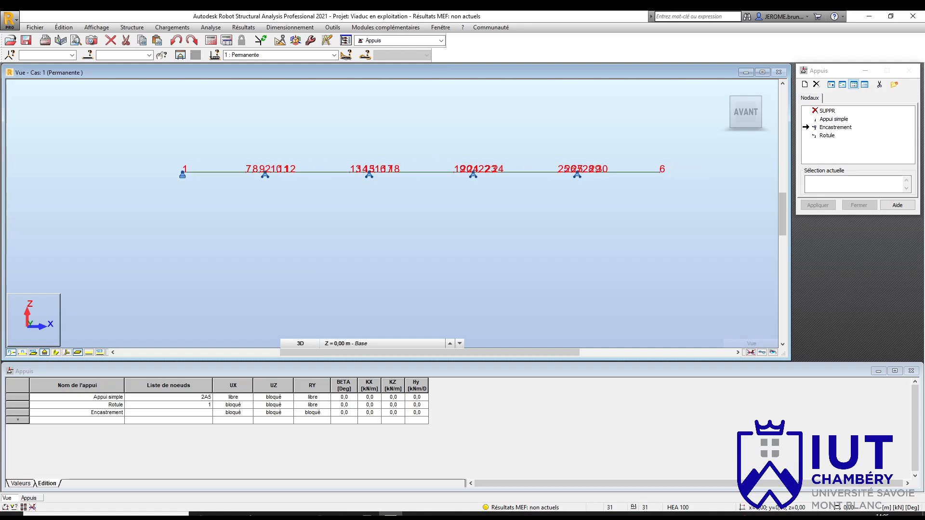
click(837, 120)
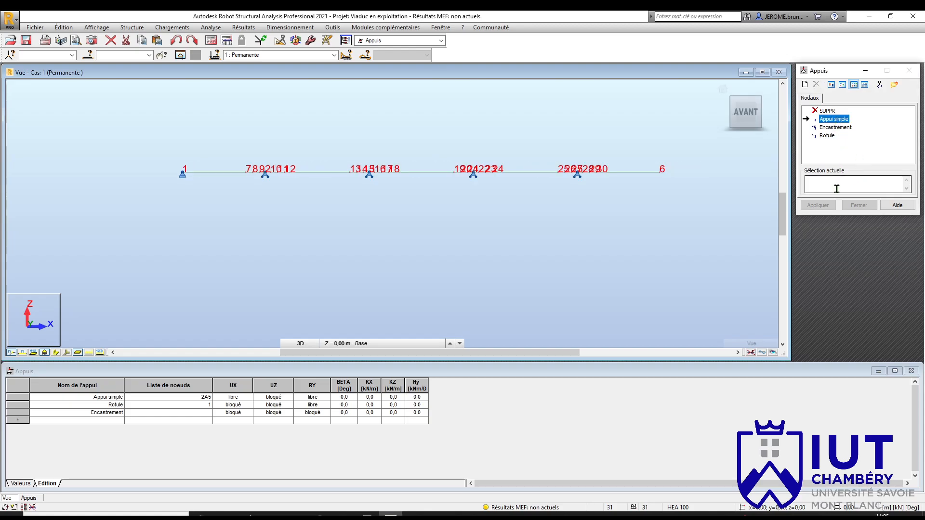
scroll(669, 174, up, 6)
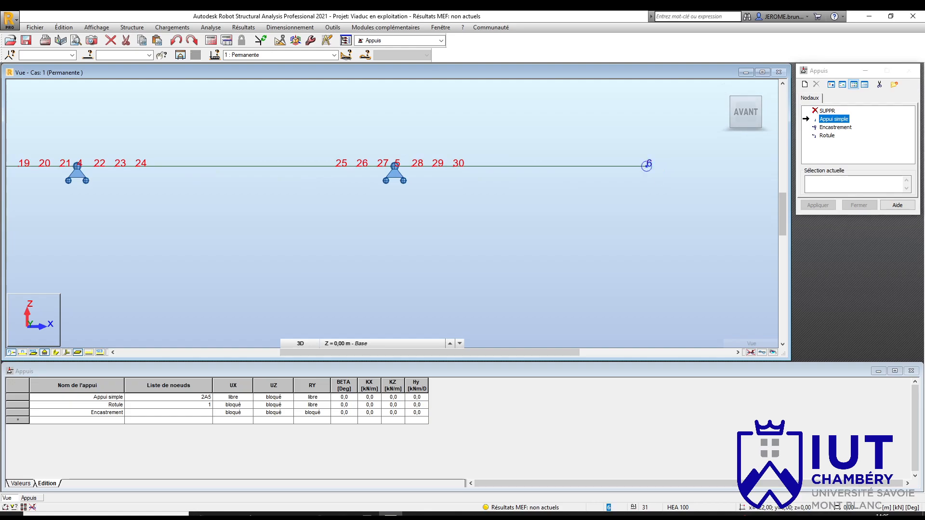
click(646, 167)
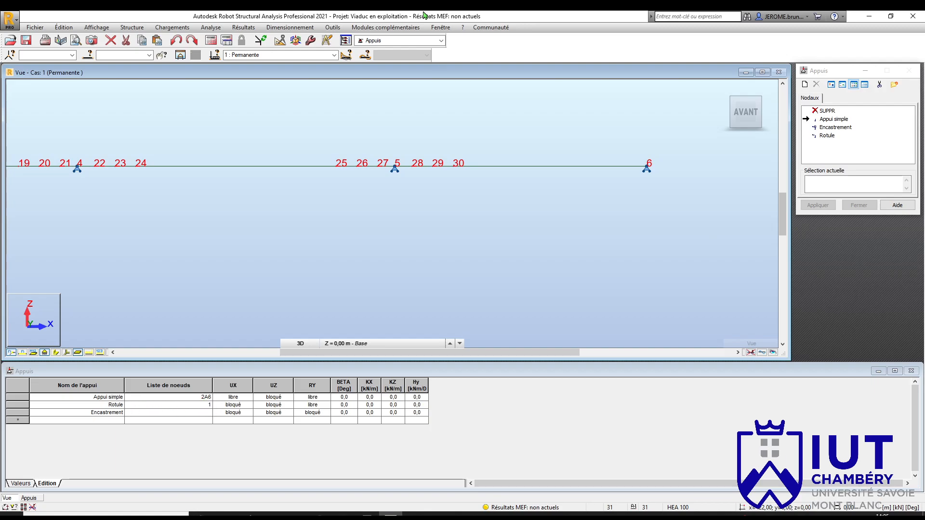
Leave the supports layout for another work layout.
click(441, 40)
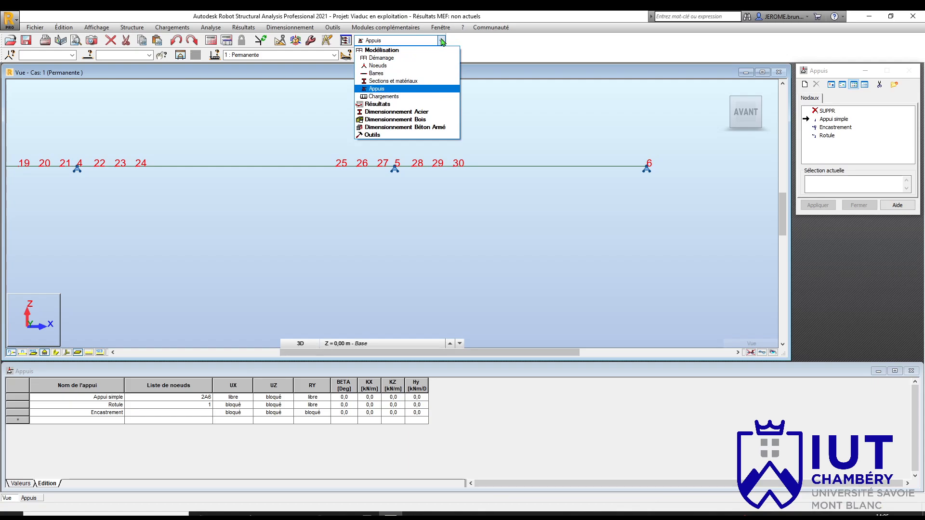